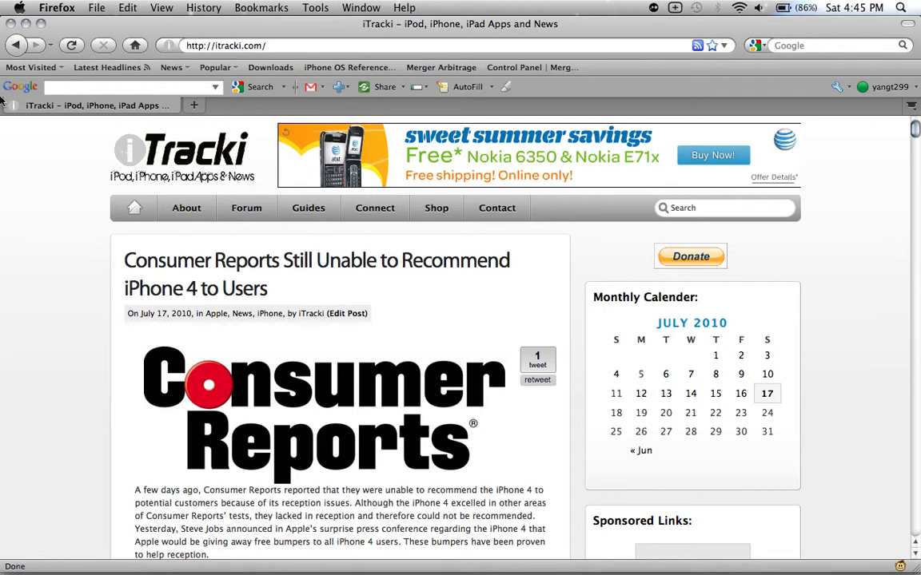
# - Check the Mac's system information from the Apple menu, then close it
pyautogui.click(20, 7)
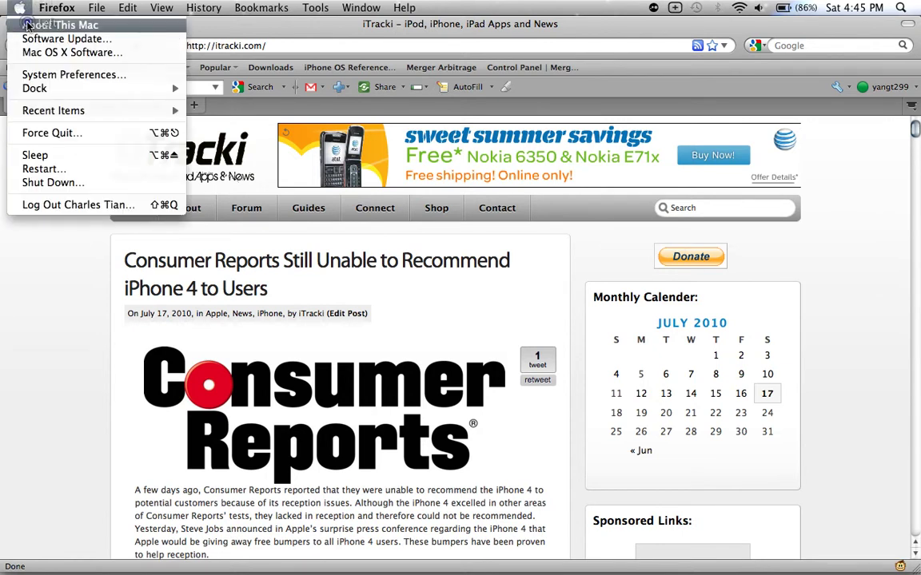
pyautogui.click(60, 25)
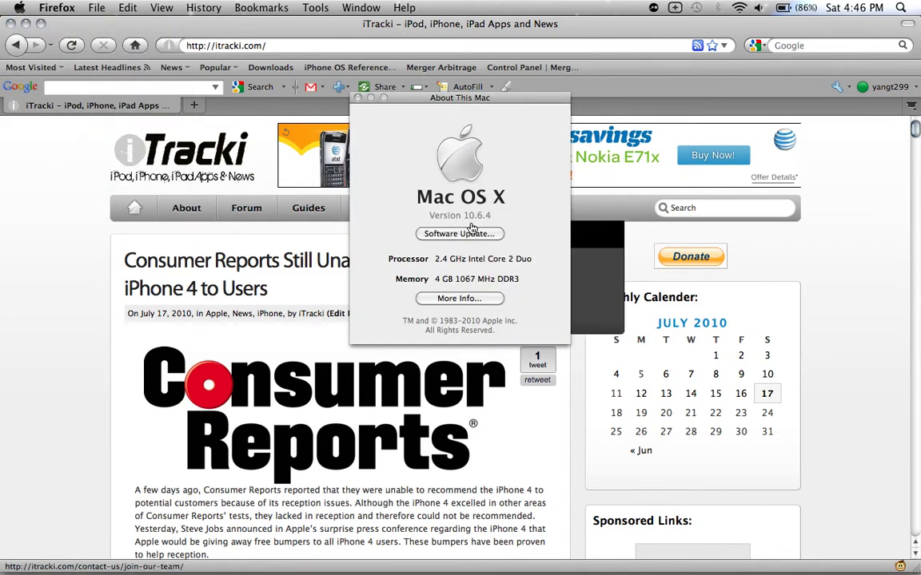
pyautogui.click(357, 98)
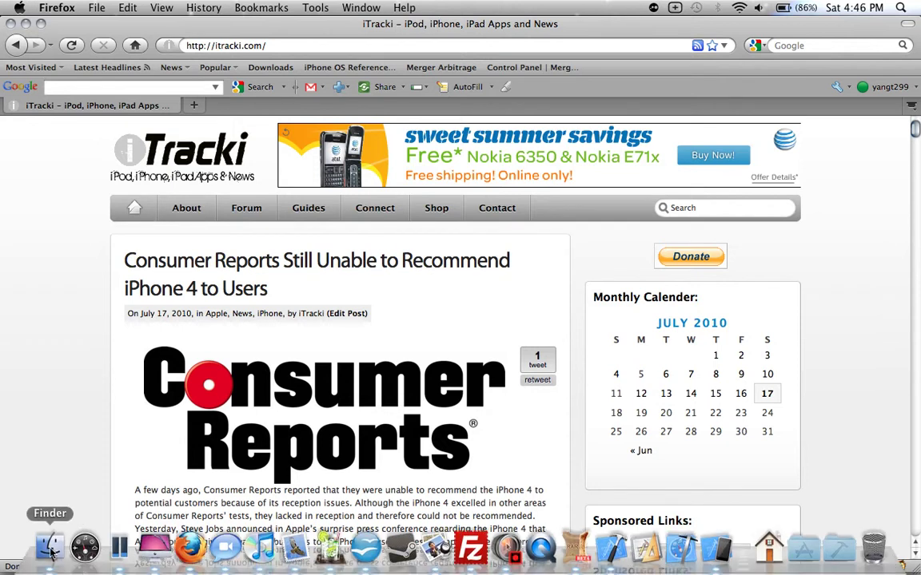
# - Browse Macintosh HD, Documents and the home folder, and pin the Applications alias to the Dock
pyautogui.click(51, 549)
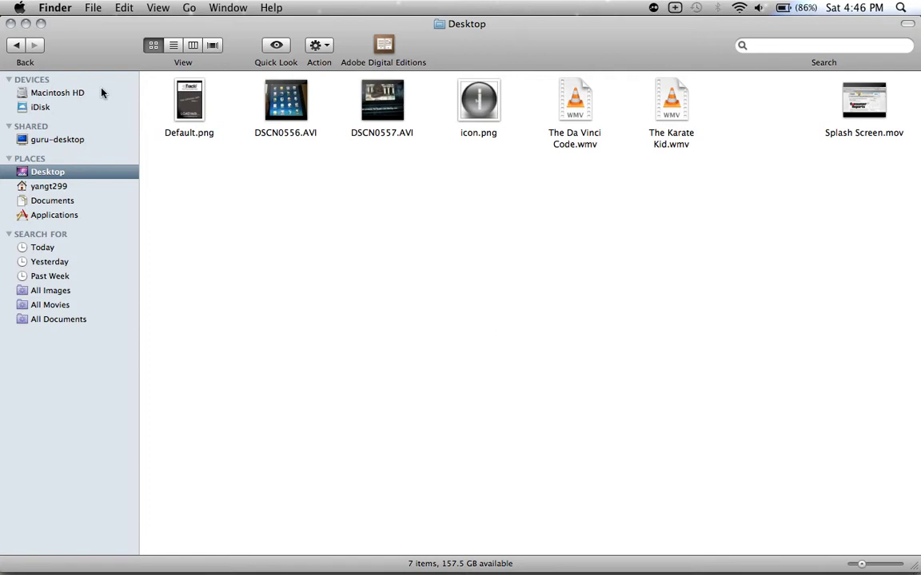
pyautogui.click(47, 93)
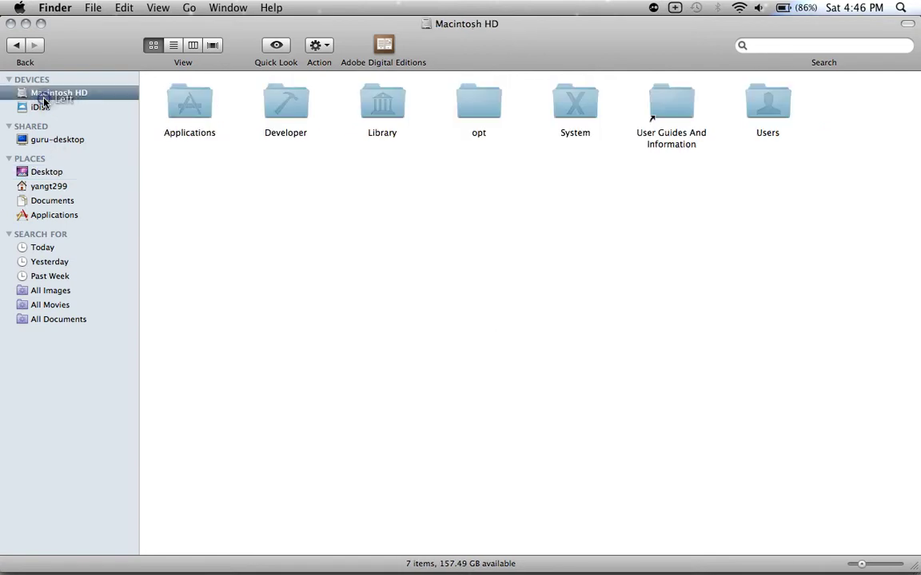
pyautogui.click(41, 201)
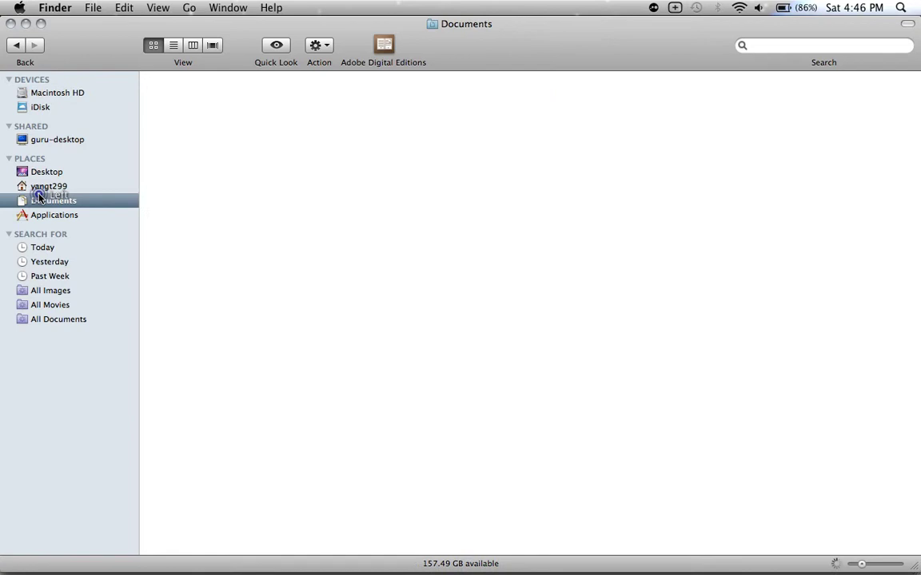
pyautogui.click(39, 186)
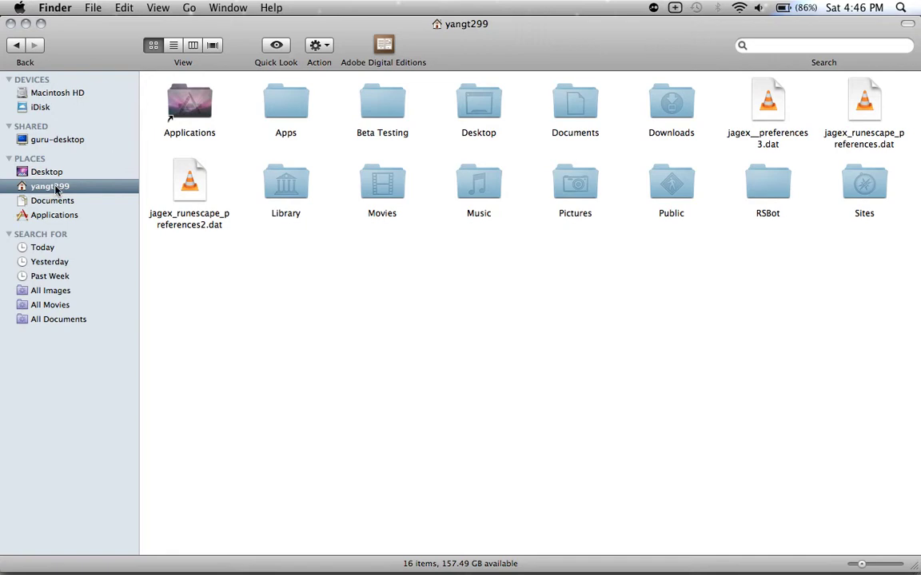
pyautogui.click(185, 117)
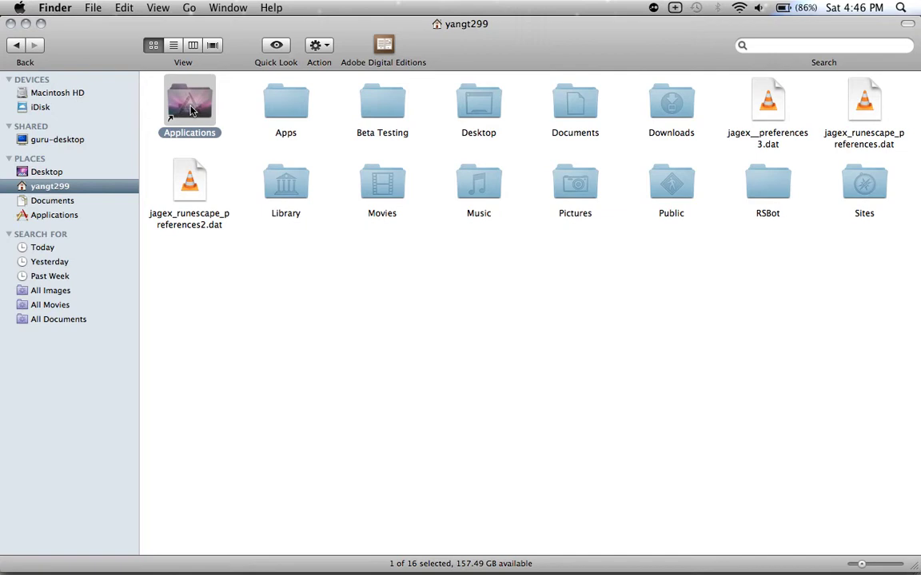
pyautogui.click(240, 128)
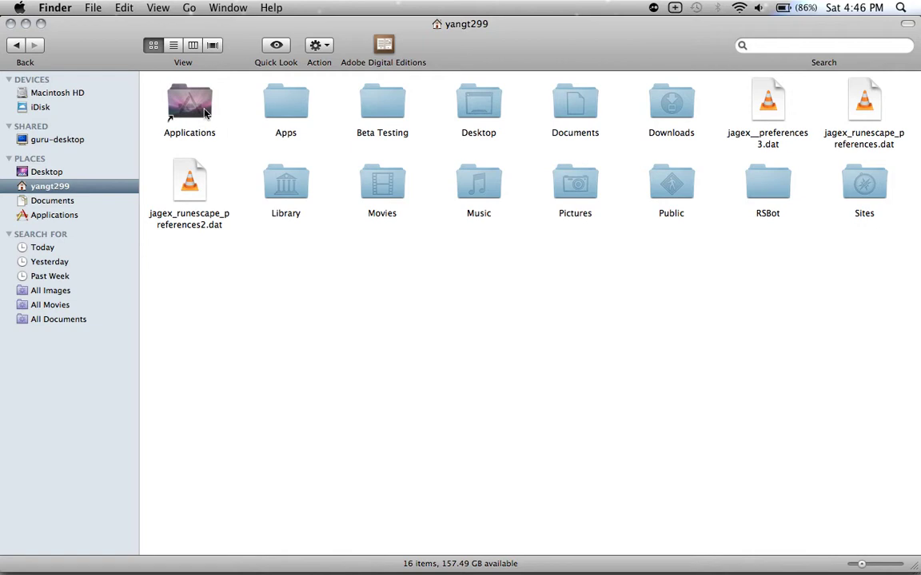
pyautogui.moveTo(206, 112); pyautogui.dragTo(809, 551)
# - Open and reposition the Get Info window for Macintosh HD's Applications folder
pyautogui.click(112, 92)
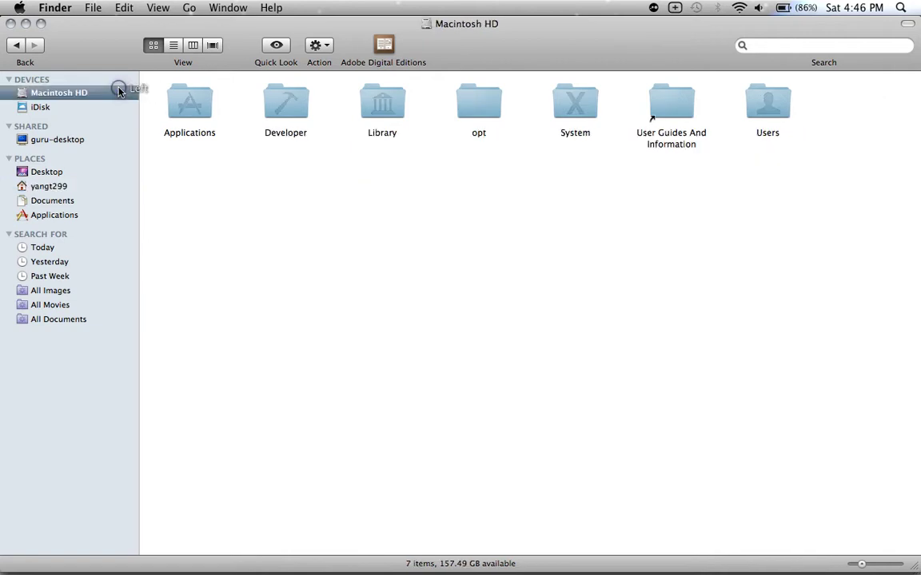
pyautogui.click(170, 106)
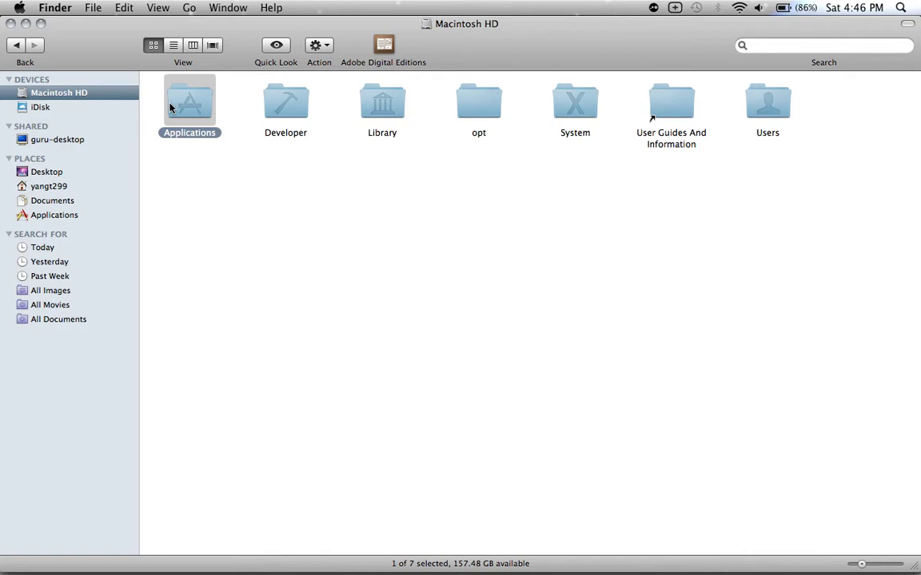
pyautogui.rightClick(170, 106)
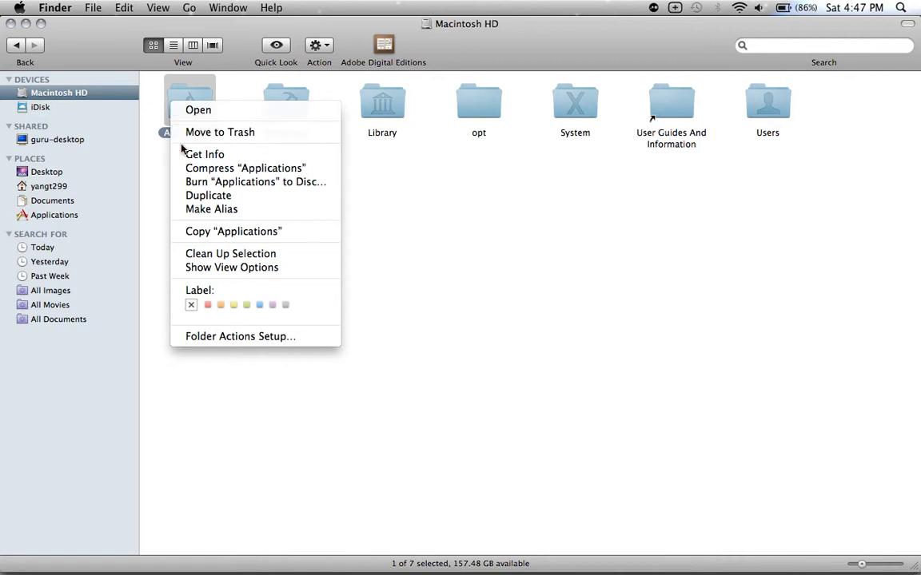
pyautogui.click(205, 154)
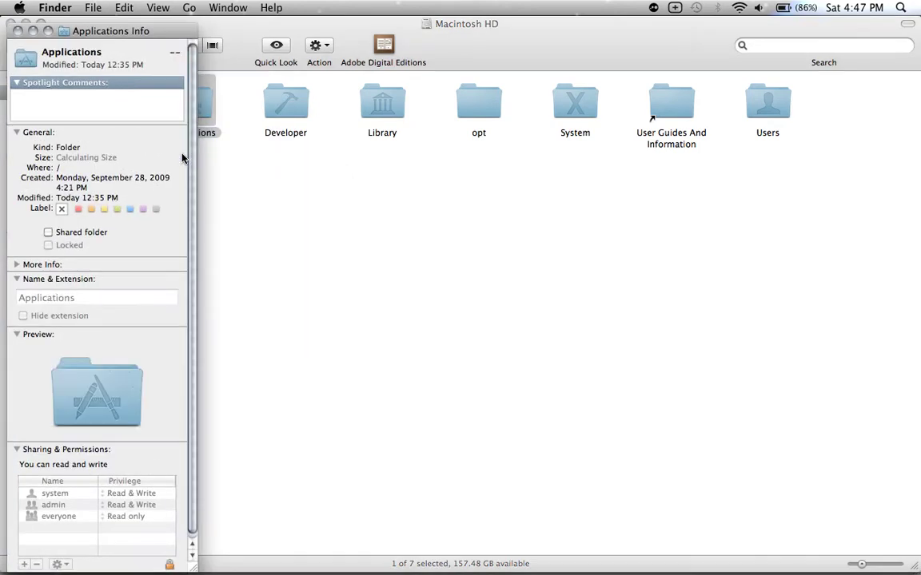
pyautogui.click(47, 31)
pyautogui.moveTo(52, 31); pyautogui.dragTo(70, 27)
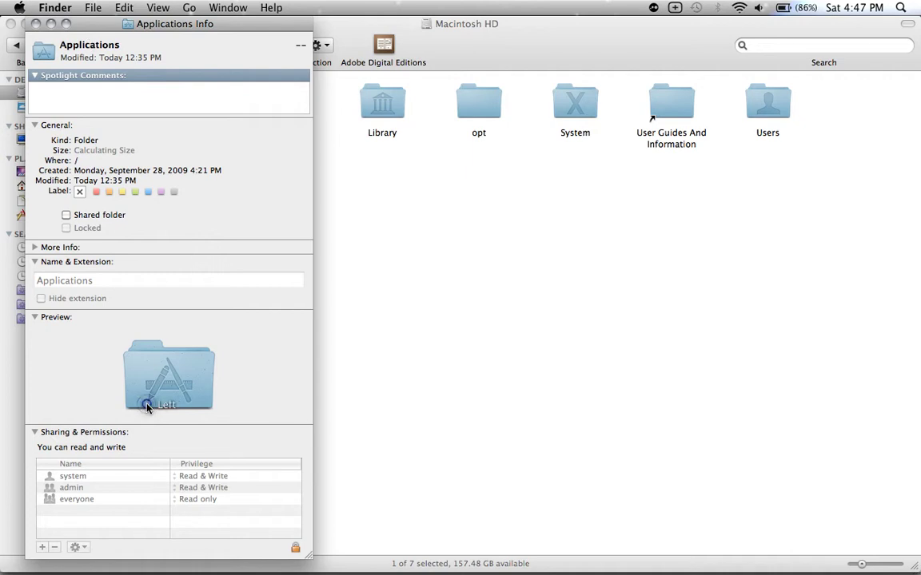
# - Copy the default blue Applications folder icon with Edit > Copy and close its Info window
pyautogui.click(42, 53)
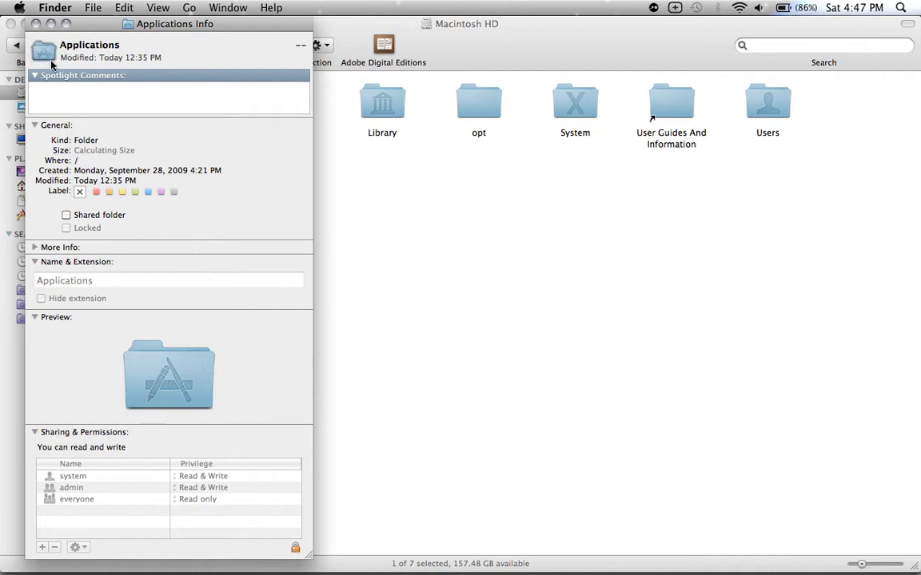
pyautogui.click(204, 62)
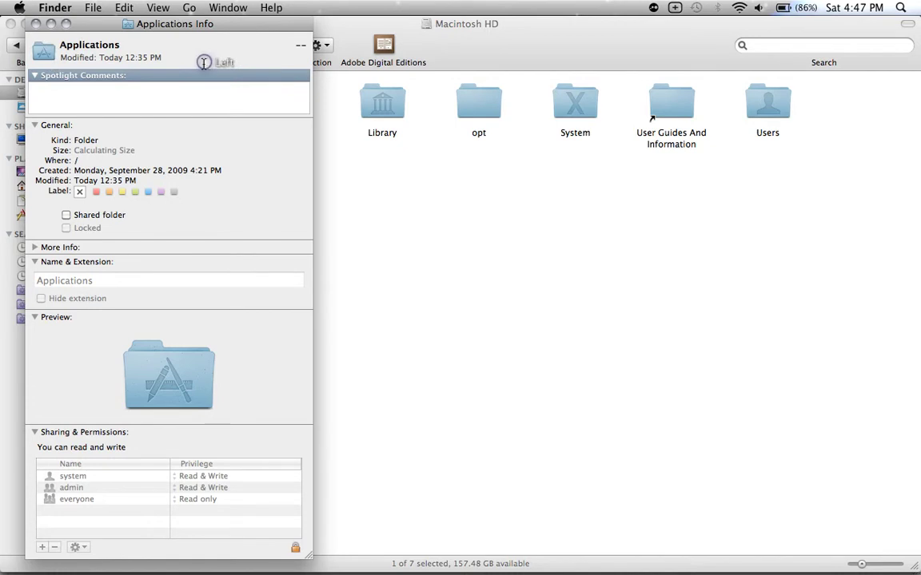
pyautogui.click(39, 53)
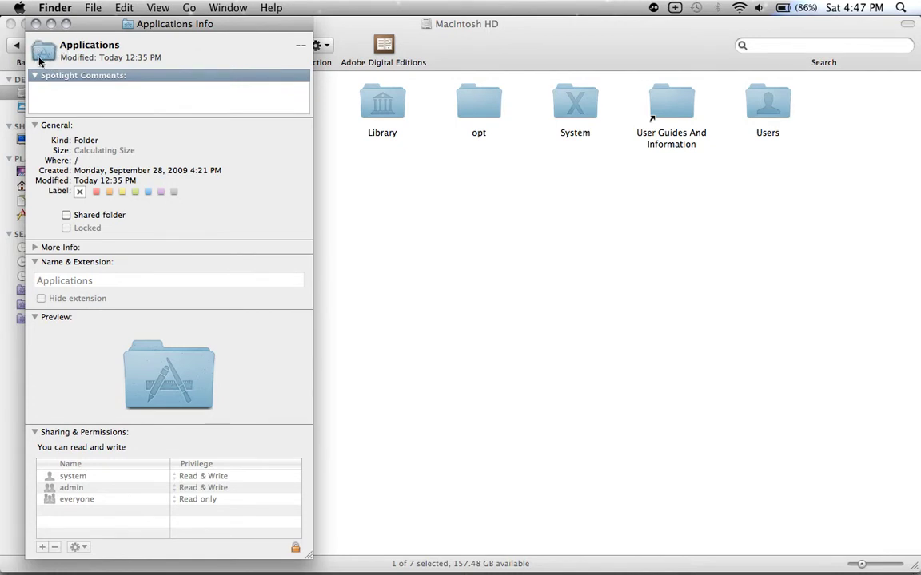
pyautogui.click(124, 8)
pyautogui.click(135, 75)
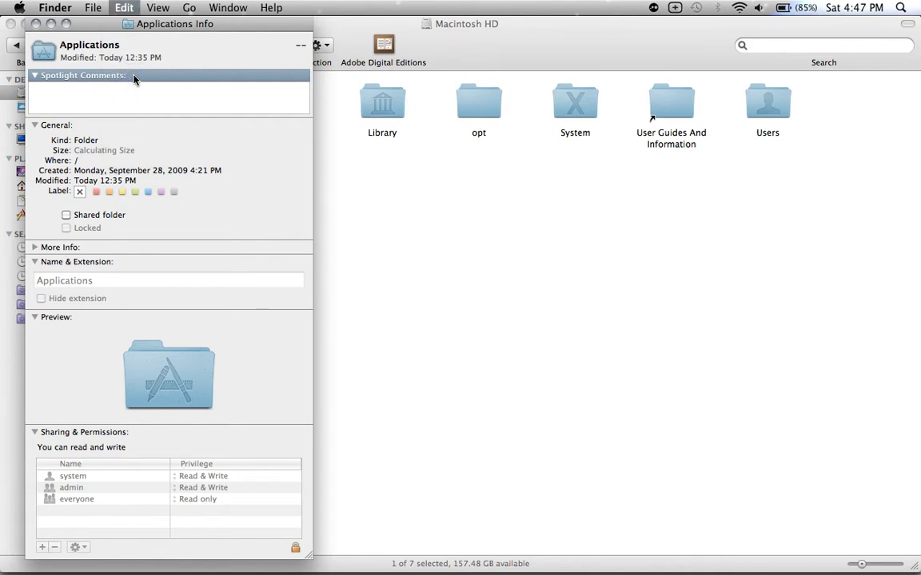
pyautogui.click(35, 24)
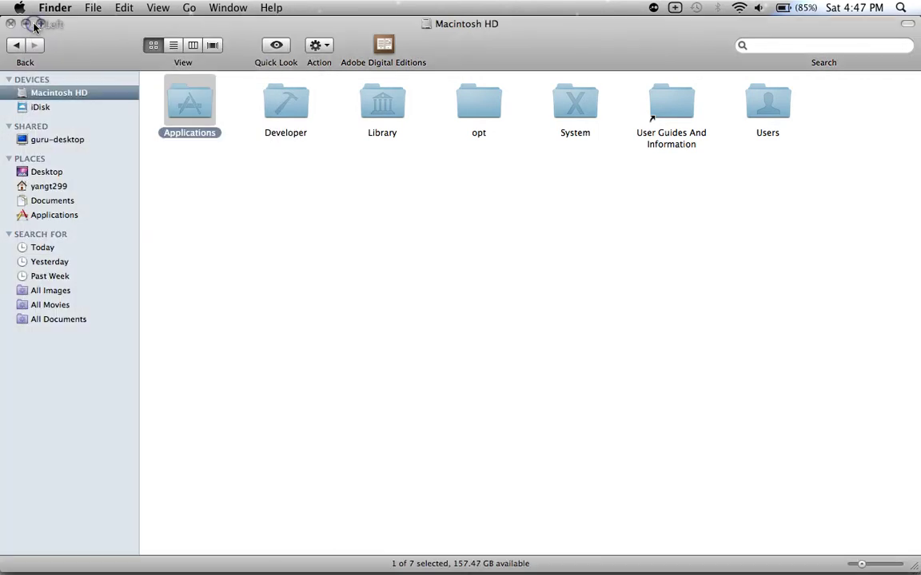
# - Open Get Info for the Applications alias in the home folder
pyautogui.click(192, 187)
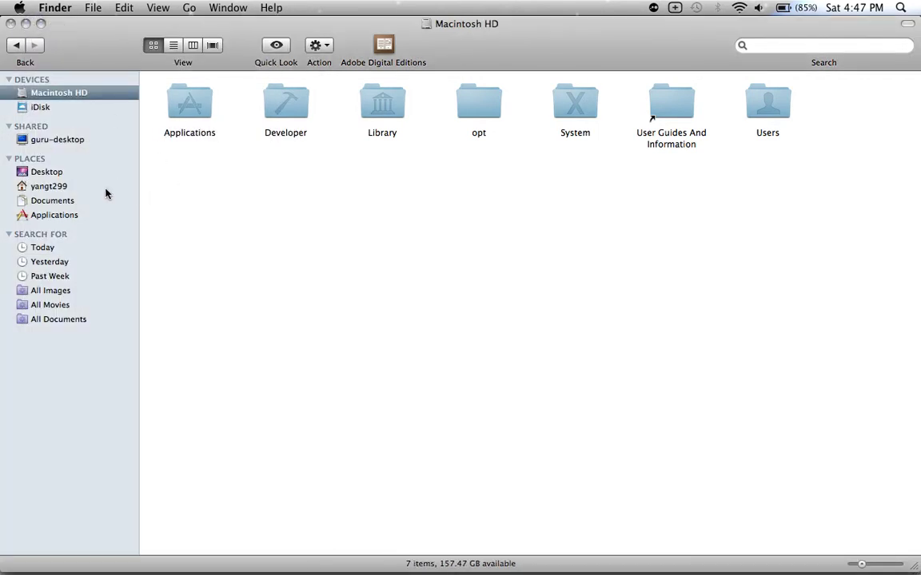
pyautogui.click(49, 185)
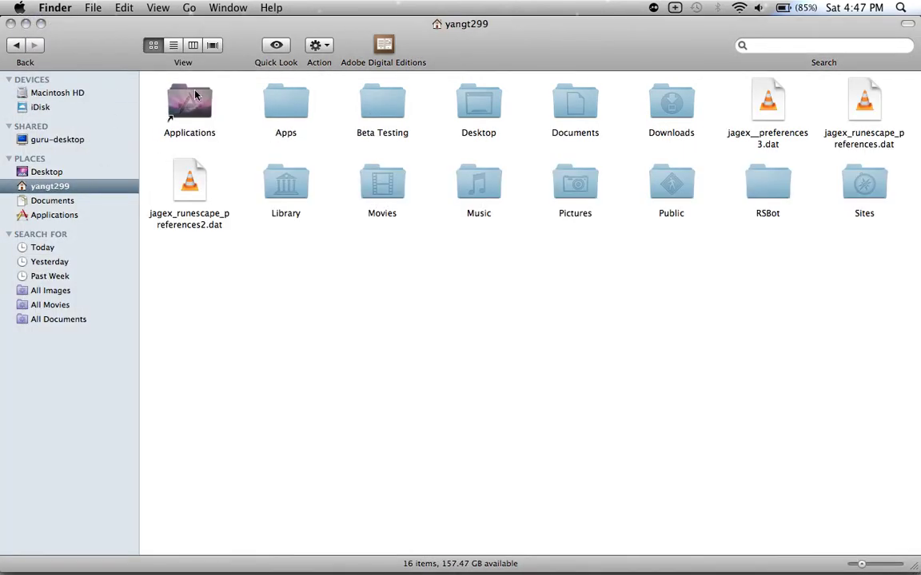
pyautogui.click(190, 101)
pyautogui.rightClick(194, 95)
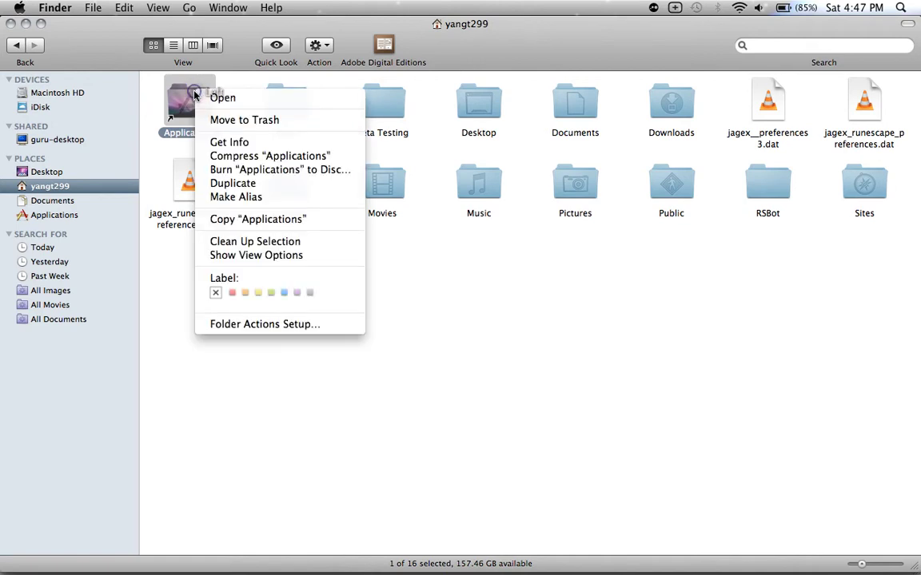
pyautogui.click(229, 143)
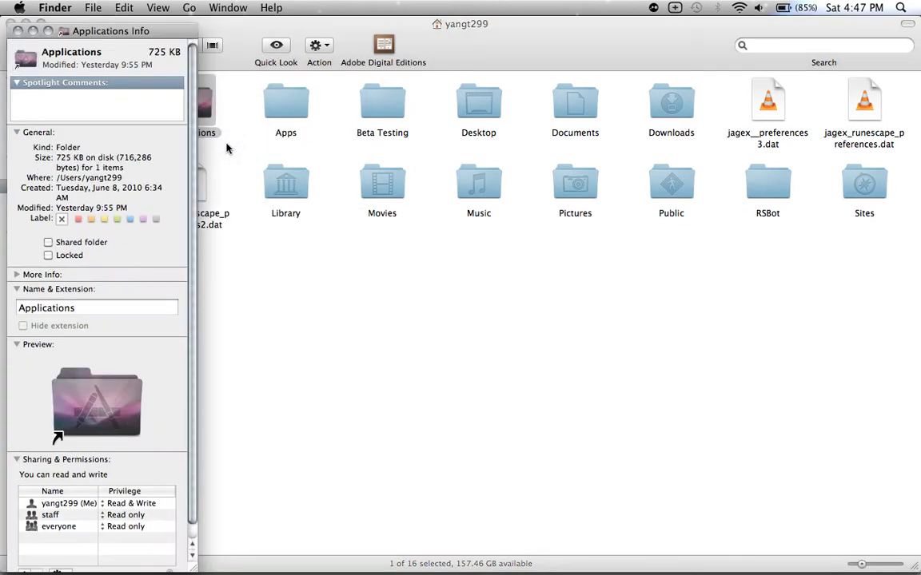
# - Paste the default blue icon onto the alias, close its Info window, and deselect it
pyautogui.click(124, 7)
pyautogui.click(136, 88)
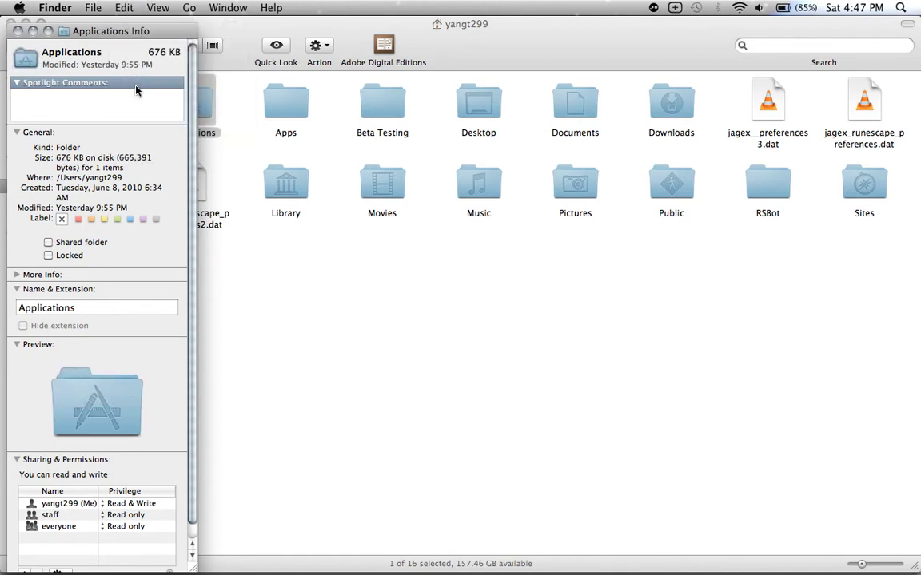
pyautogui.click(18, 31)
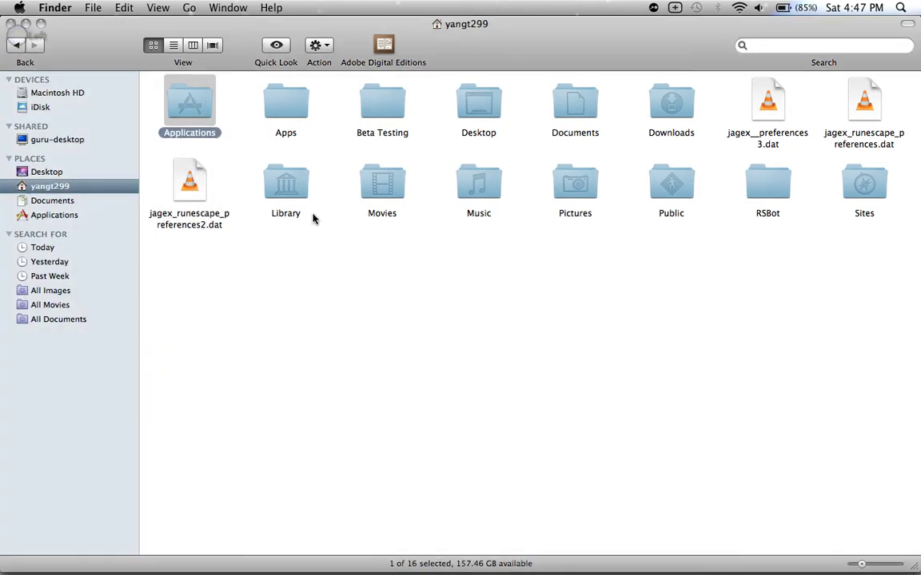
pyautogui.click(240, 164)
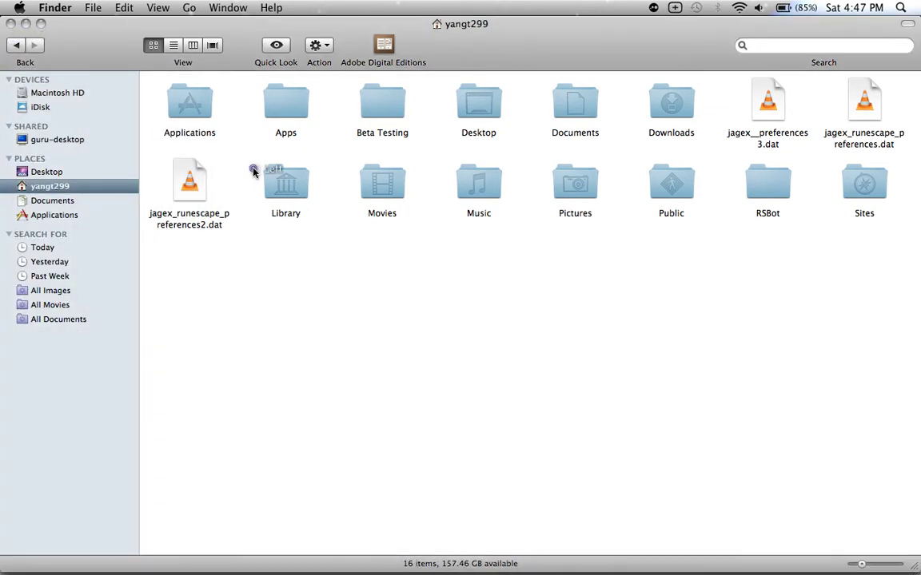
pyautogui.click(184, 96)
pyautogui.click(234, 114)
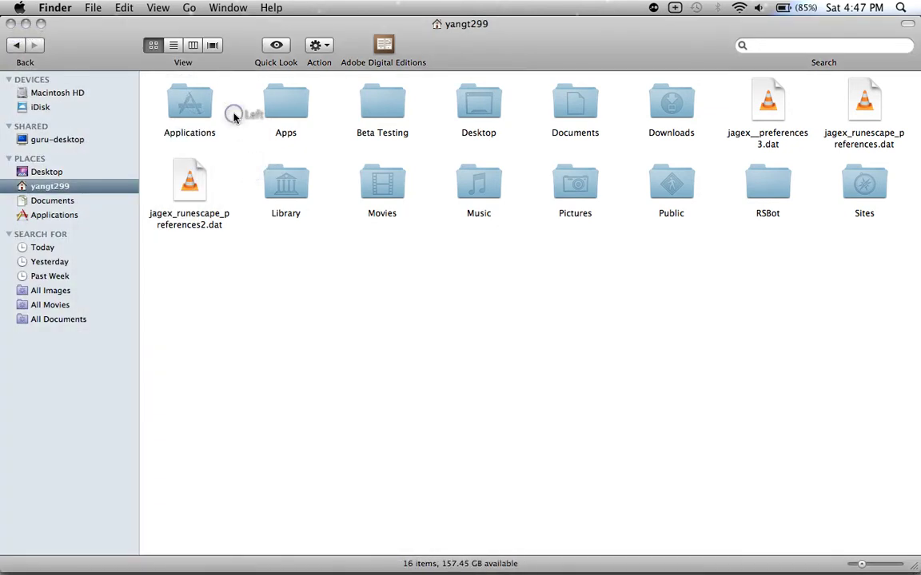
pyautogui.click(101, 93)
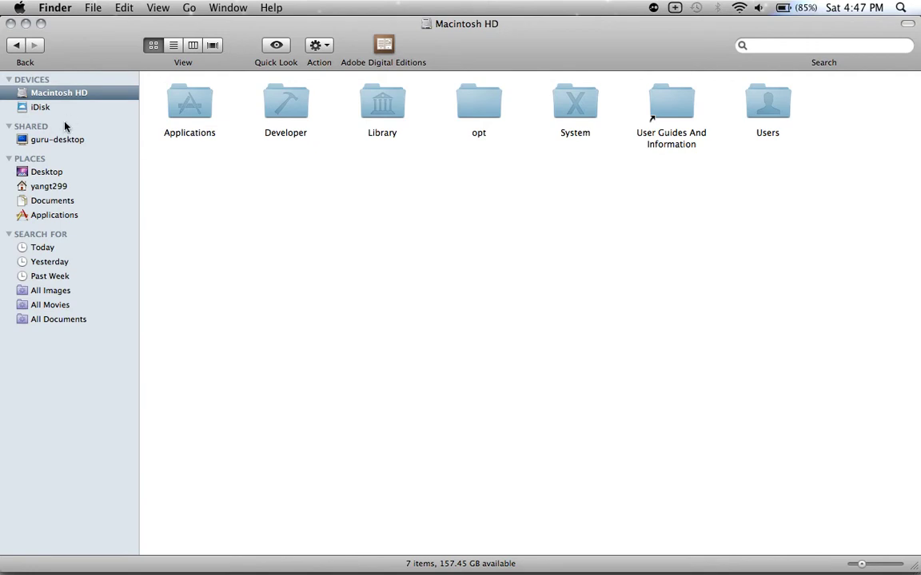
pyautogui.click(48, 185)
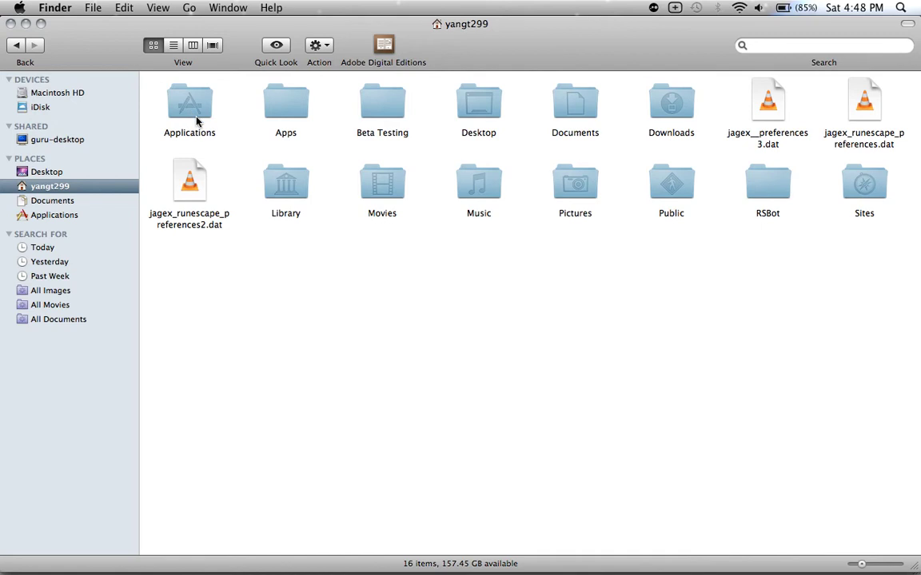
pyautogui.moveTo(808, 569)
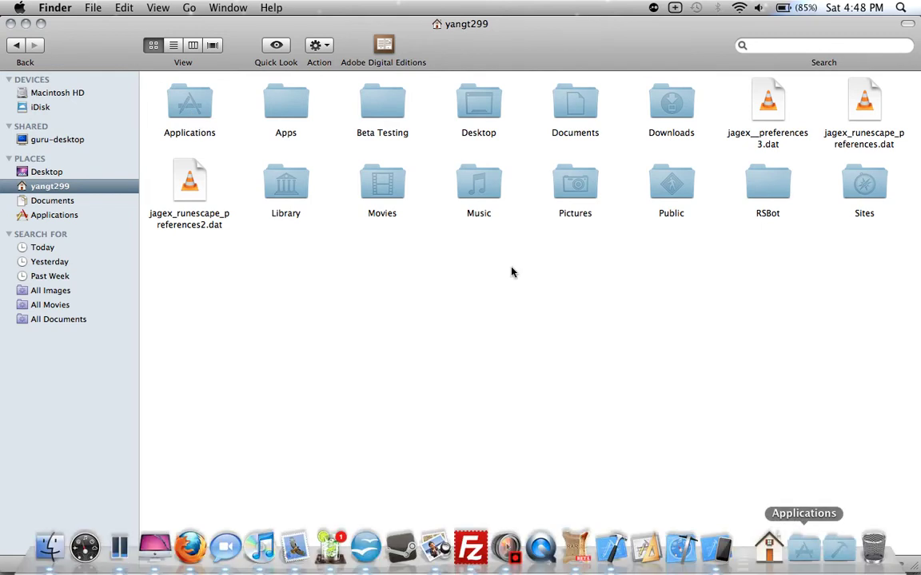
pyautogui.click(807, 560)
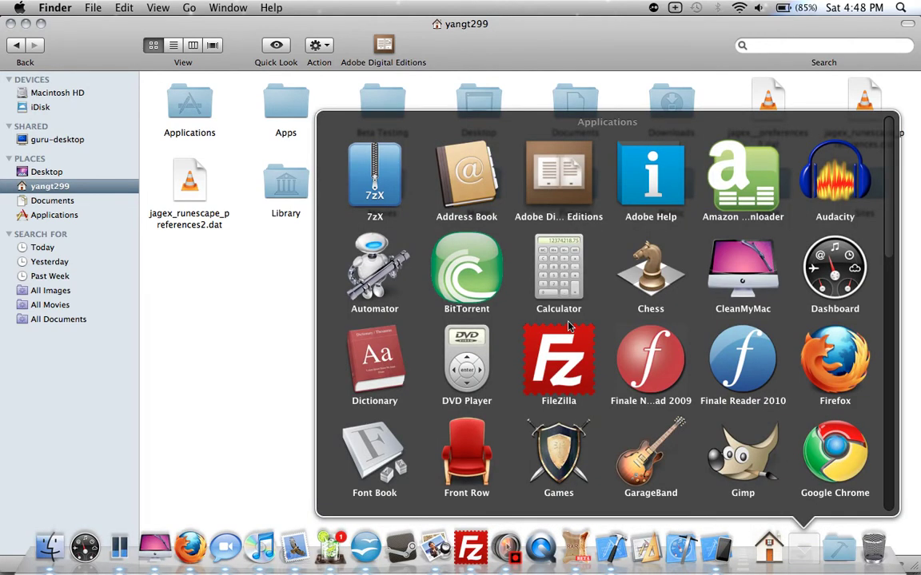
pyautogui.moveTo(889, 184); pyautogui.dragTo(888, 281)
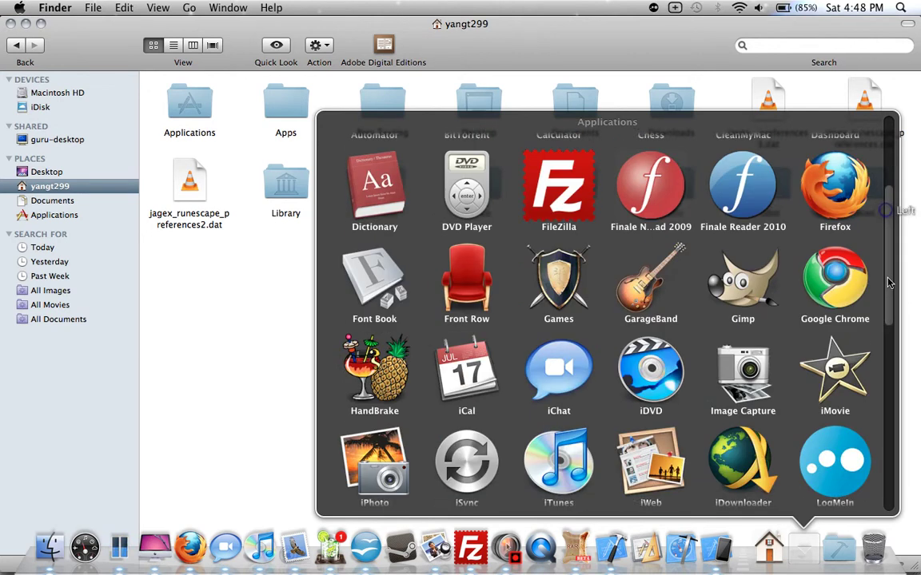
pyautogui.click(550, 270)
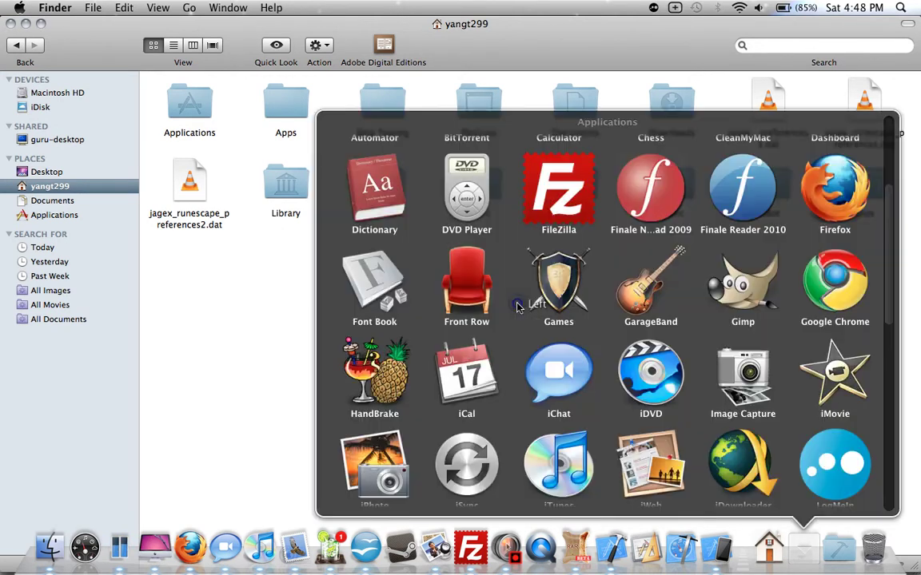
pyautogui.click(519, 316)
pyautogui.click(236, 377)
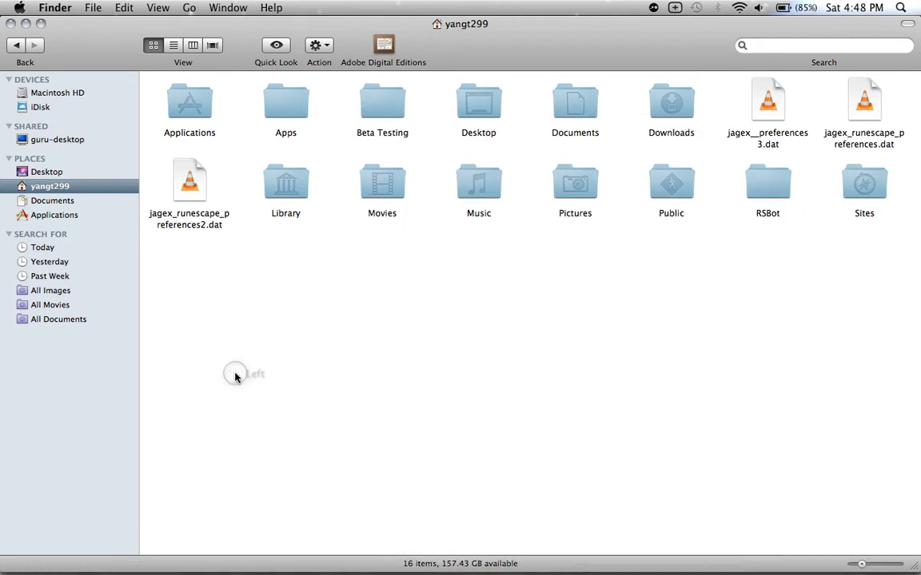